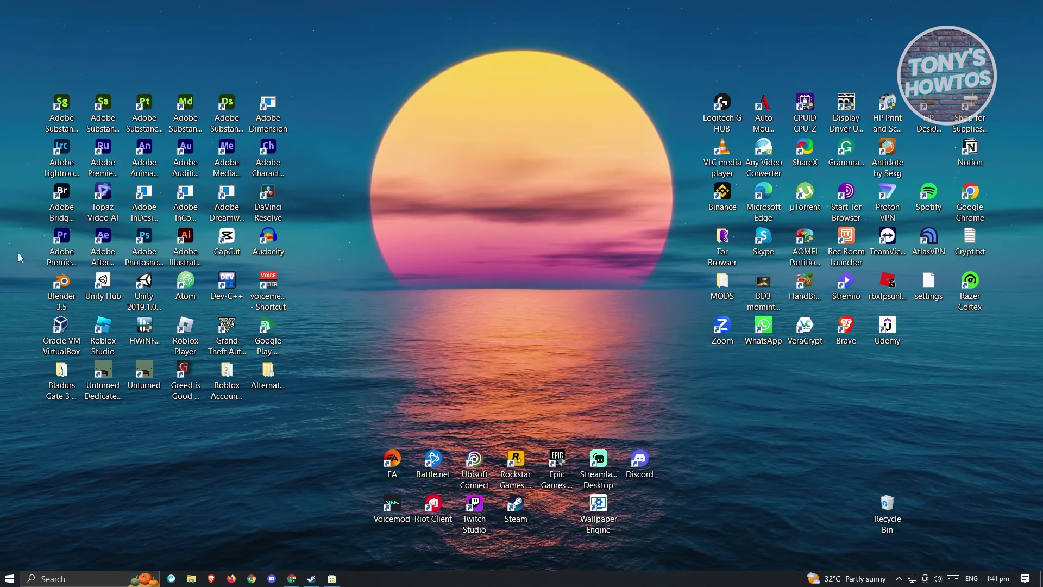
- Search Windows for 'MICR' and launch Microsoft Store from the results
{"action": "left_click", "coordinate": [64, 579]}
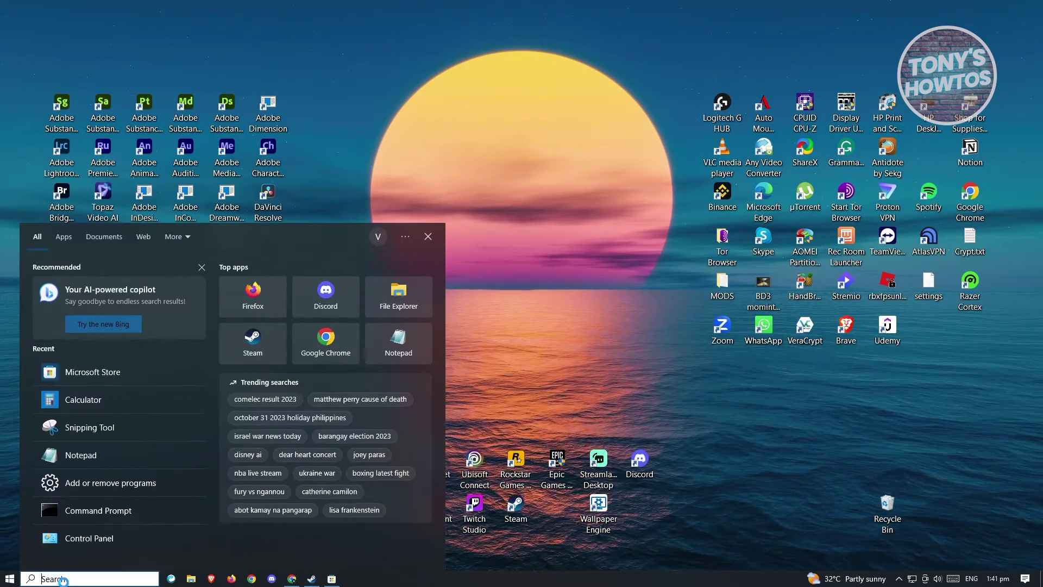
{"action": "type", "text": "MICR"}
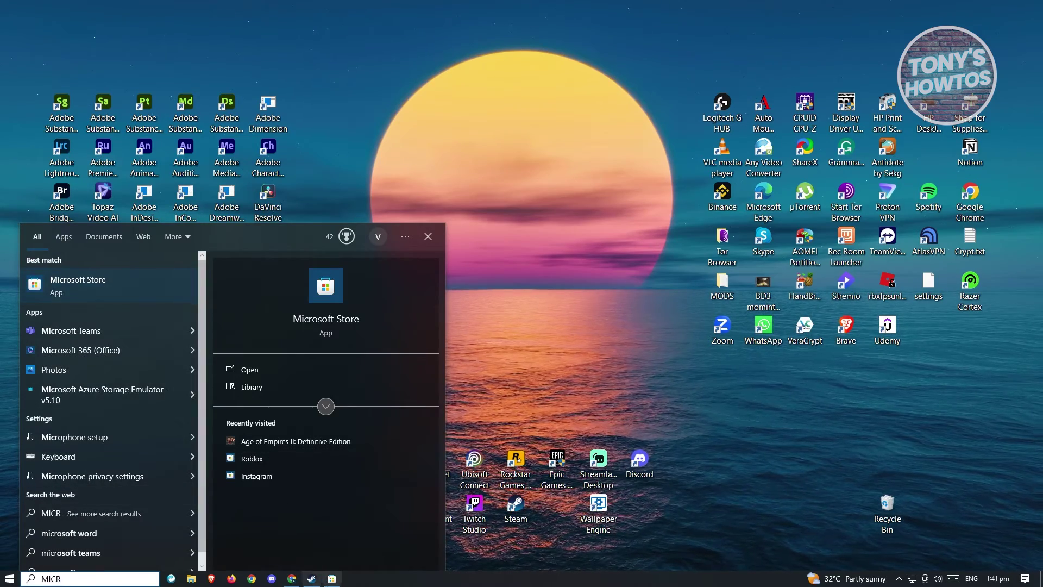
{"action": "left_click", "coordinate": [121, 286]}
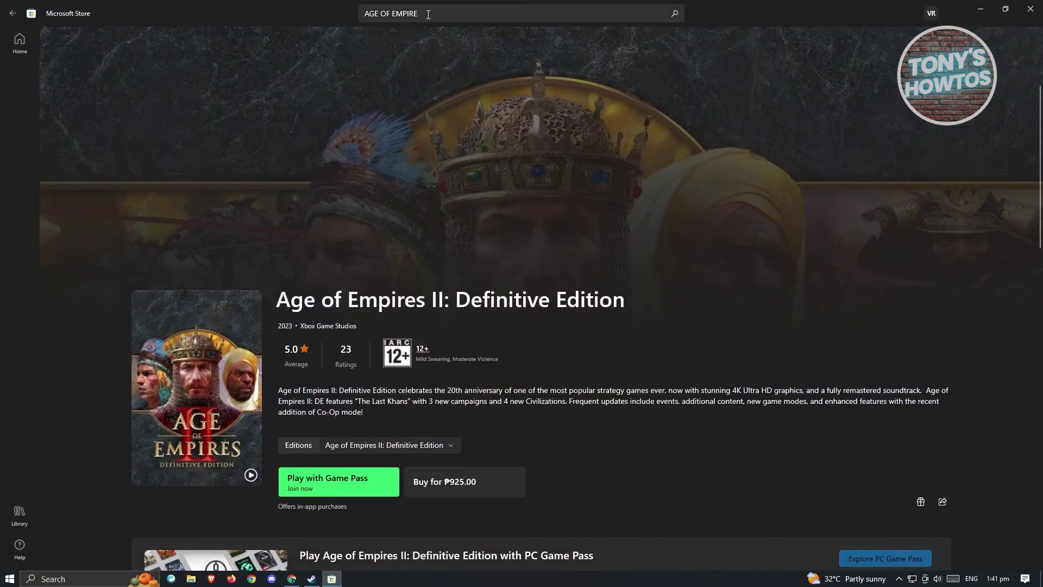
- Review the Age of Empires II: Definitive Edition page (₱925.00, PC Game Pass), then minimize Microsoft Store
{"action": "left_click_drag", "start_coordinate": [430, 14], "coordinate": [360, 16]}
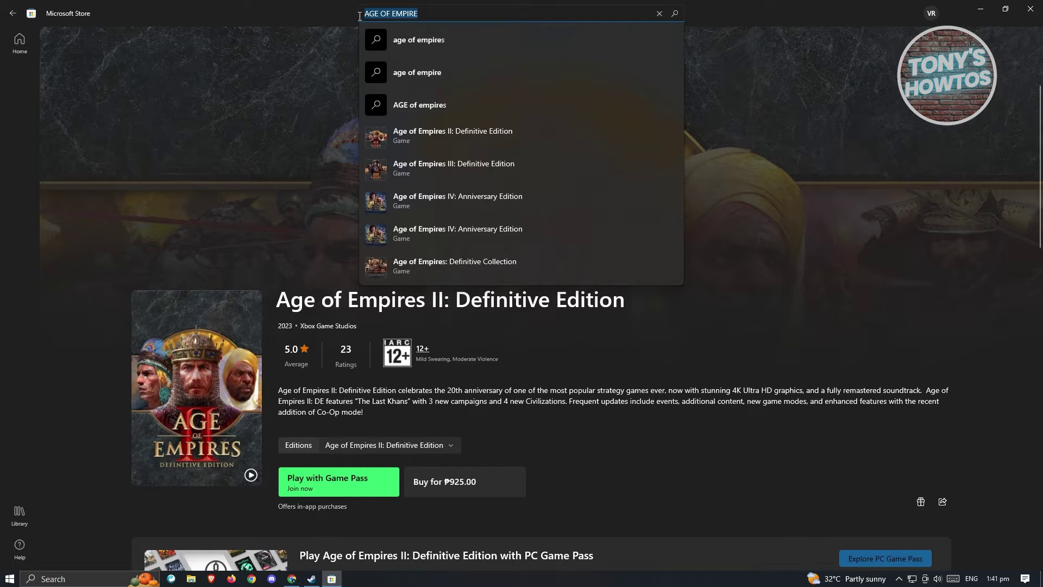
{"action": "left_click", "coordinate": [303, 80]}
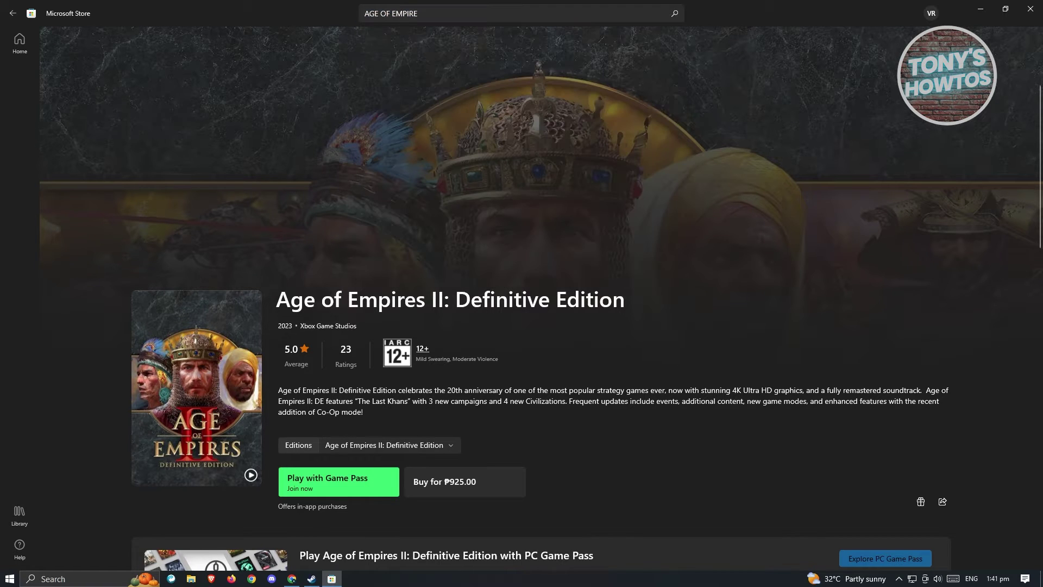
{"action": "left_click_drag", "start_coordinate": [1041, 126], "coordinate": [1013, 196]}
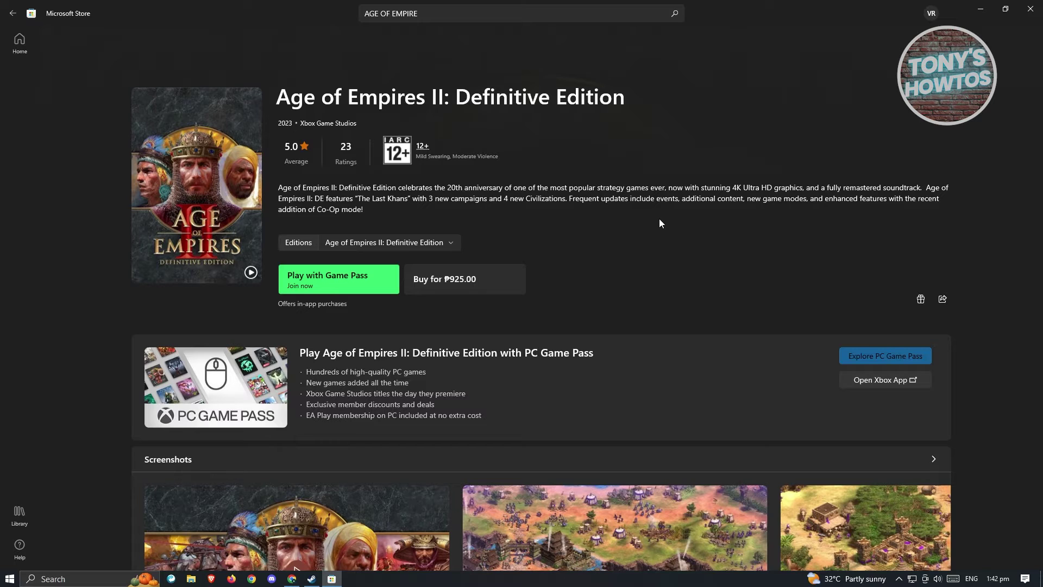
{"action": "left_click", "coordinate": [980, 8]}
- Launch Steam from its desktop icon to reach the Store front page
{"action": "double_click", "coordinate": [515, 504]}
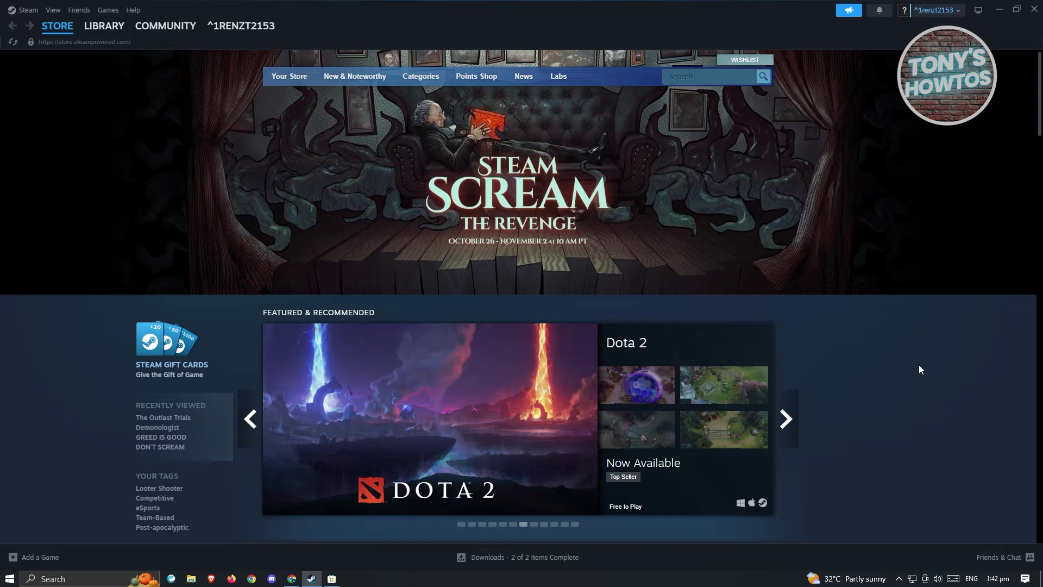
- Search the Steam store for 'AGE OF EMPI' and open Age of Empires II: Definitive Edition
{"action": "left_click", "coordinate": [721, 76]}
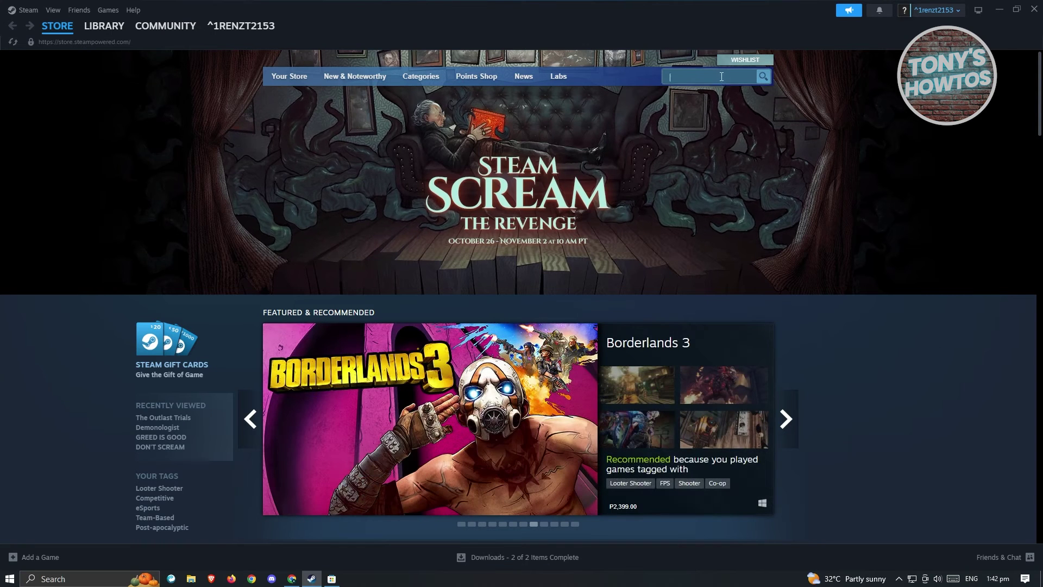
{"action": "type", "text": "AGE OF EMPI"}
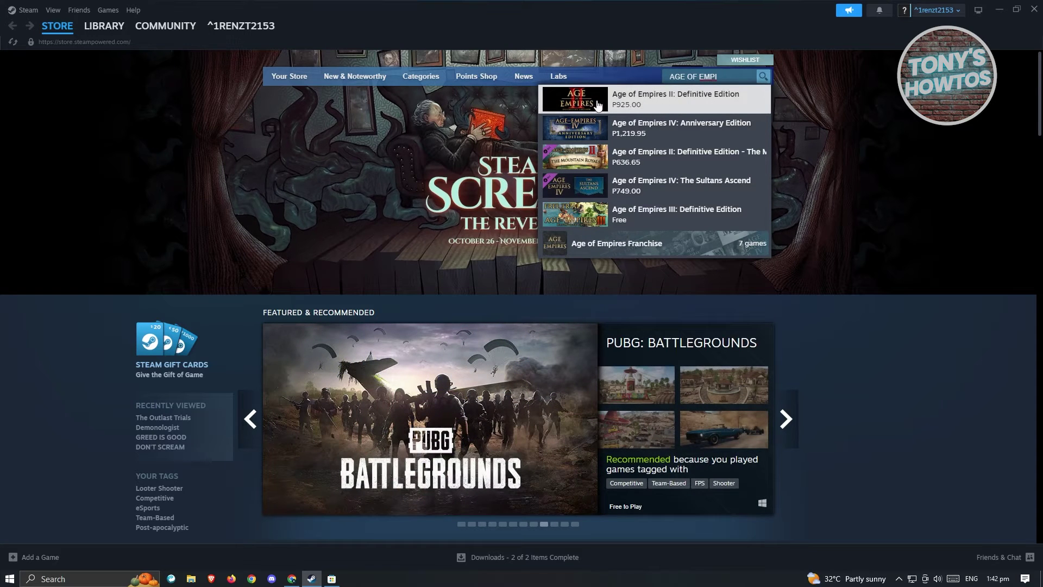
{"action": "left_click", "coordinate": [639, 104]}
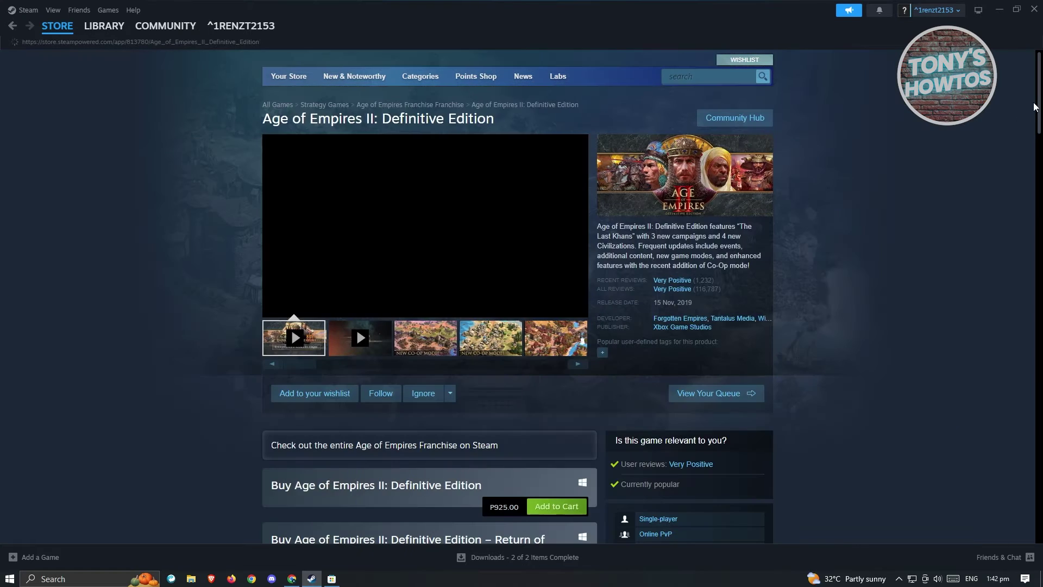
- Add the game to the cart (₱925.00 total) and proceed to checkout as a purchase for myself
{"action": "scroll", "coordinate": [675, 265], "scroll_direction": "down", "scroll_amount": 4}
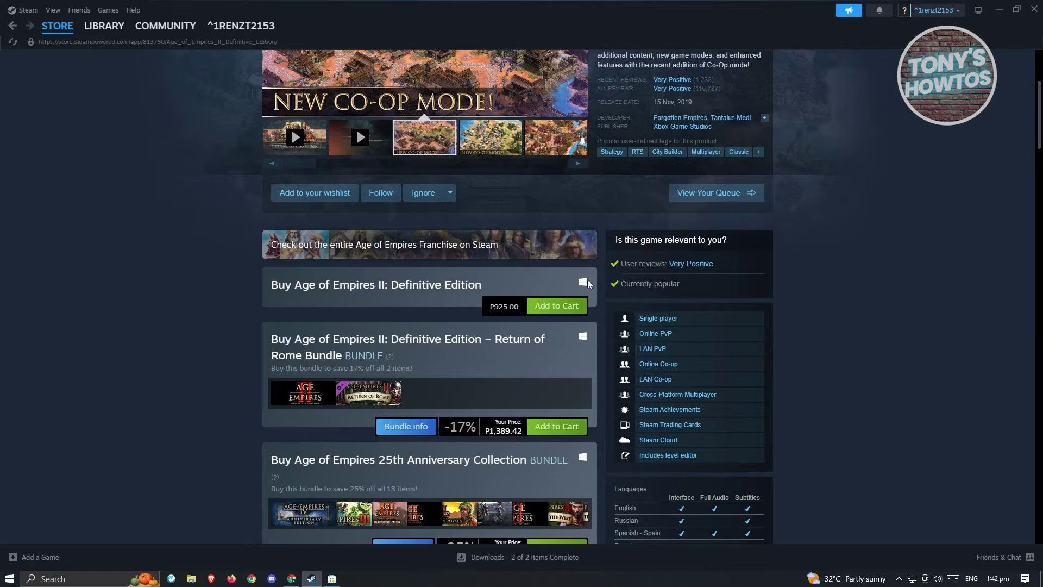
{"action": "left_click", "coordinate": [561, 311]}
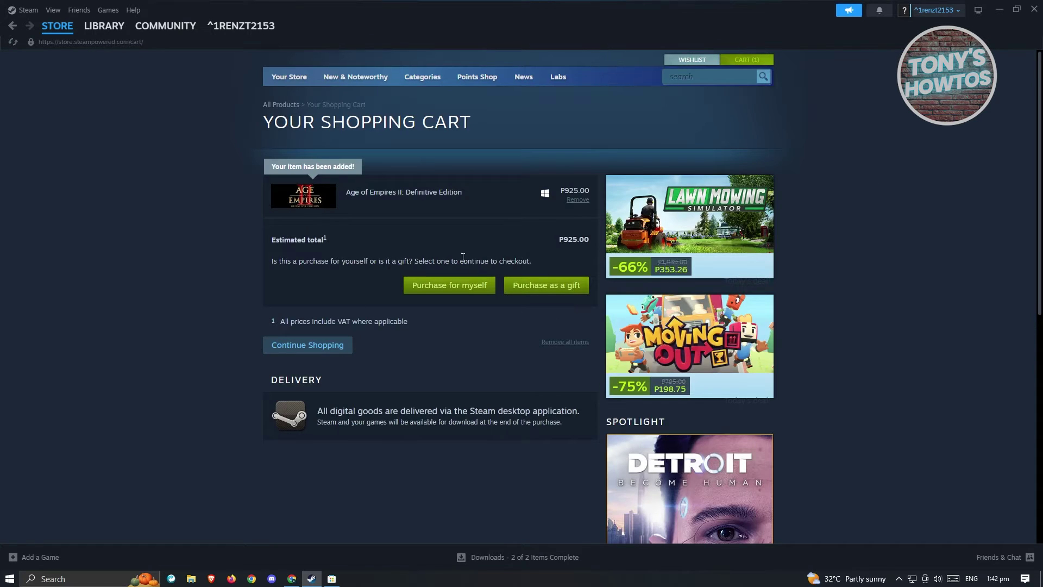
{"action": "mouse_move", "coordinate": [303, 199]}
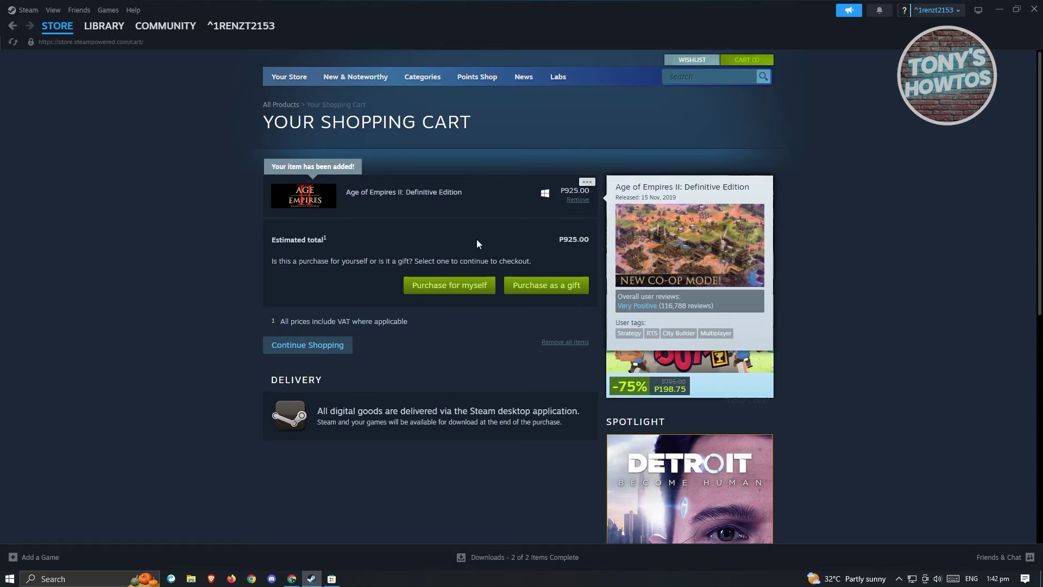
{"action": "left_click", "coordinate": [452, 292]}
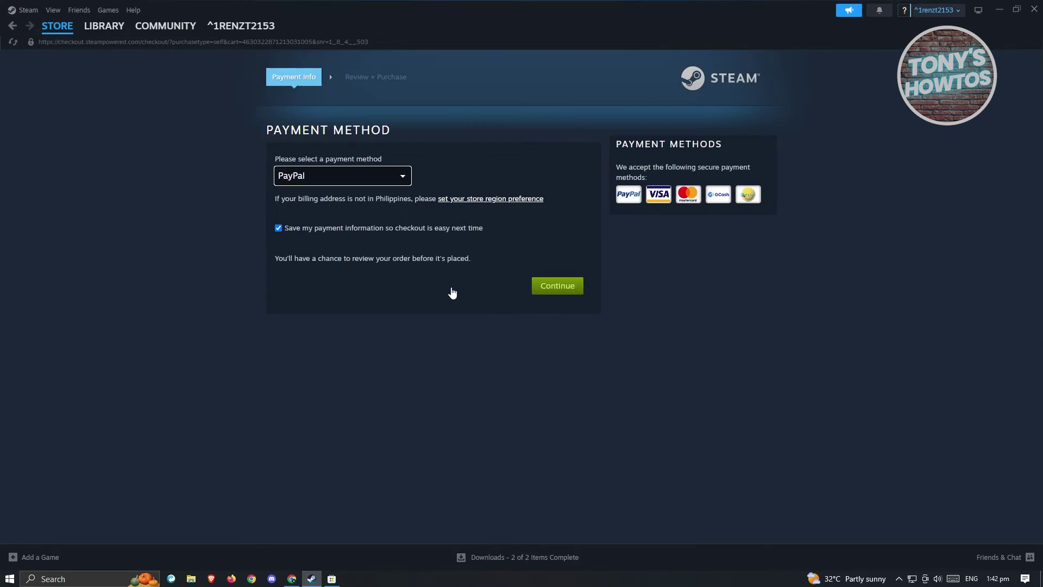
- Choose MasterCard as the checkout payment method, then go to the Steam Library home
{"action": "left_click", "coordinate": [402, 181]}
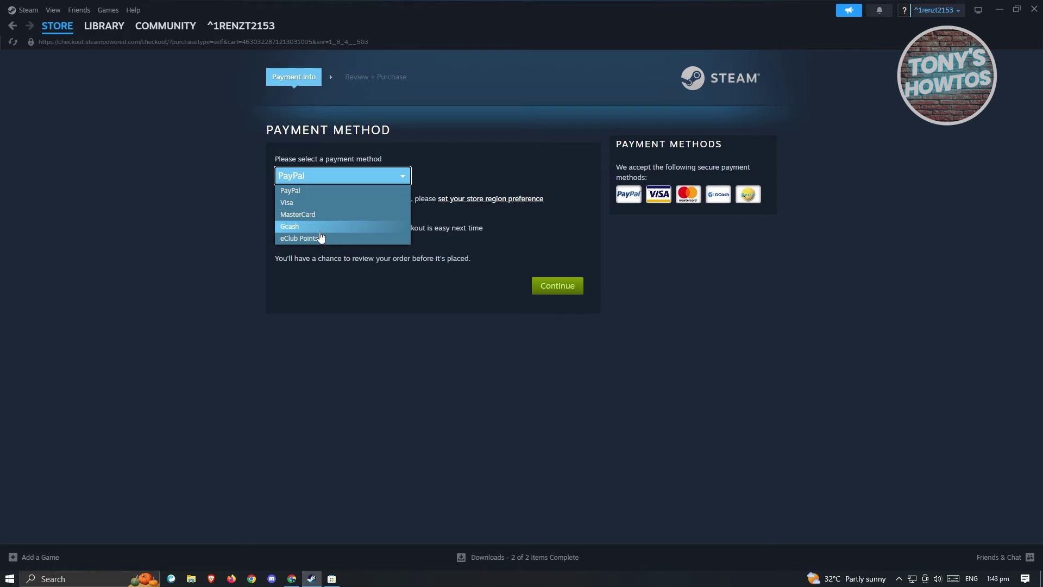
{"action": "left_click", "coordinate": [328, 213]}
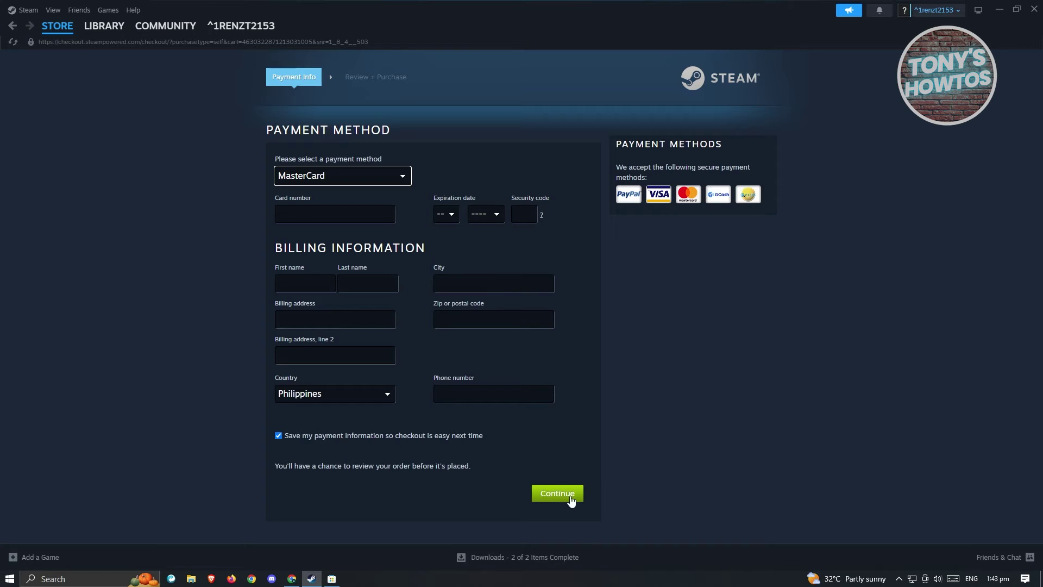
{"action": "left_click", "coordinate": [112, 27]}
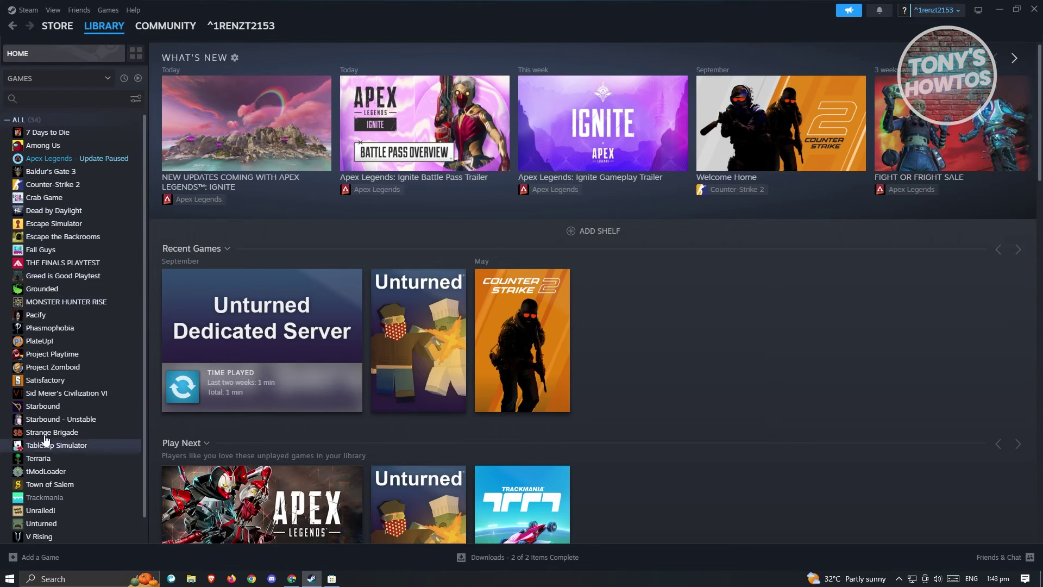
- Browse the Pacify, Grounded, Tabletop Simulator and Trackmania library pages, then view Downloads
{"action": "left_click", "coordinate": [43, 316]}
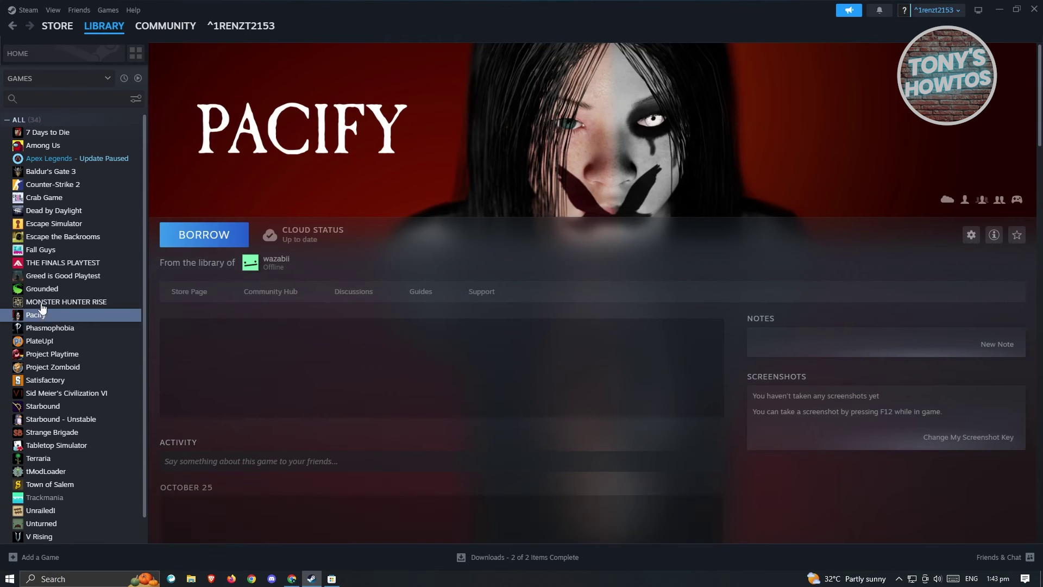
{"action": "left_click", "coordinate": [54, 288]}
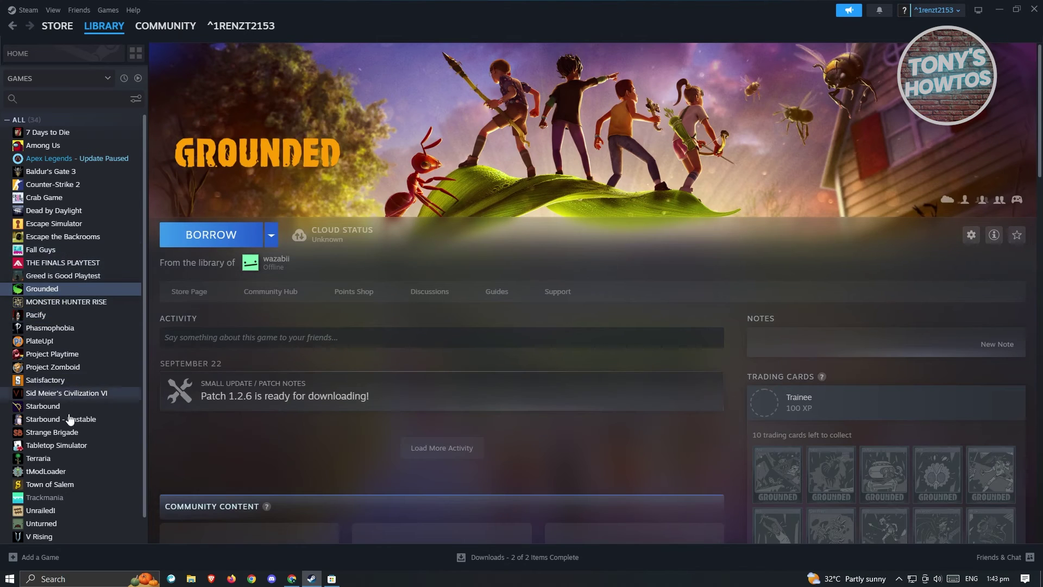
{"action": "left_click", "coordinate": [64, 446]}
{"action": "key", "text": "Down"}
{"action": "key", "text": "Down"}
{"action": "key", "text": "Down"}
{"action": "key", "text": "Down"}
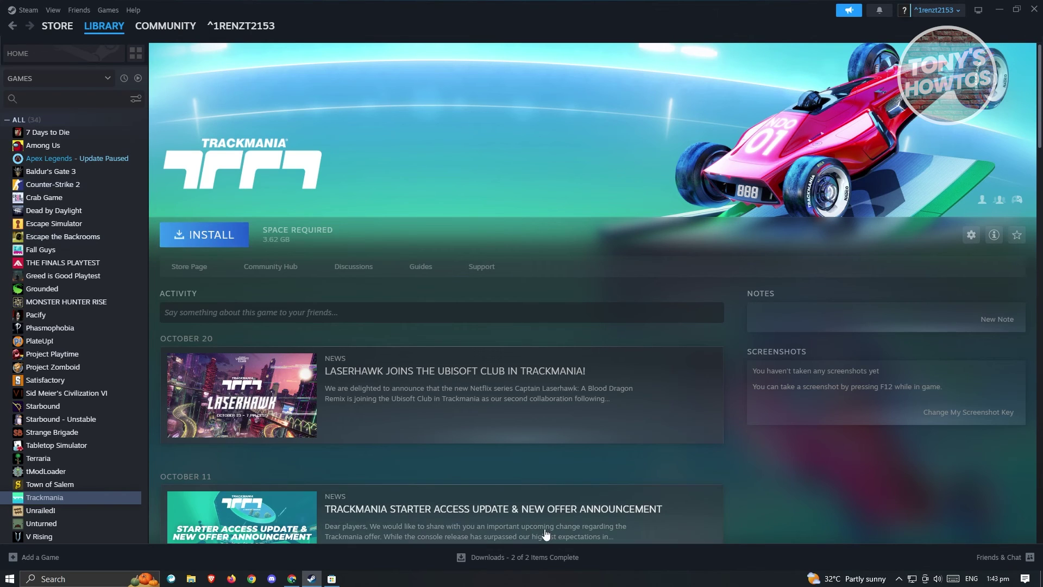
{"action": "left_click", "coordinate": [520, 558]}
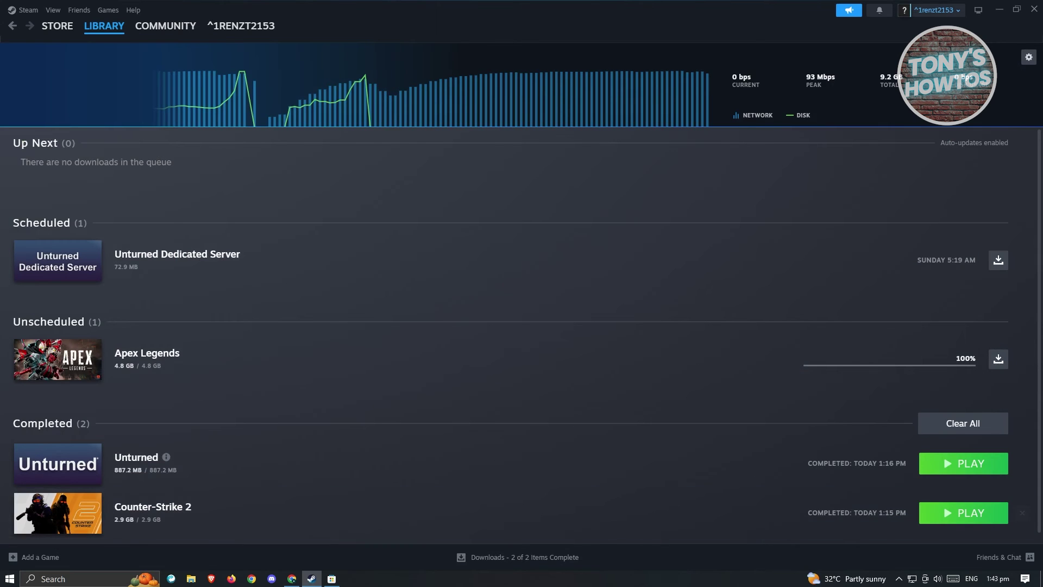
- Back in the library, browse Fall Guys, MONSTER HUNTER RISE, Phasmophobia, Satisfactory, Starbound, ending on tModLoader
{"action": "left_click", "coordinate": [90, 29]}
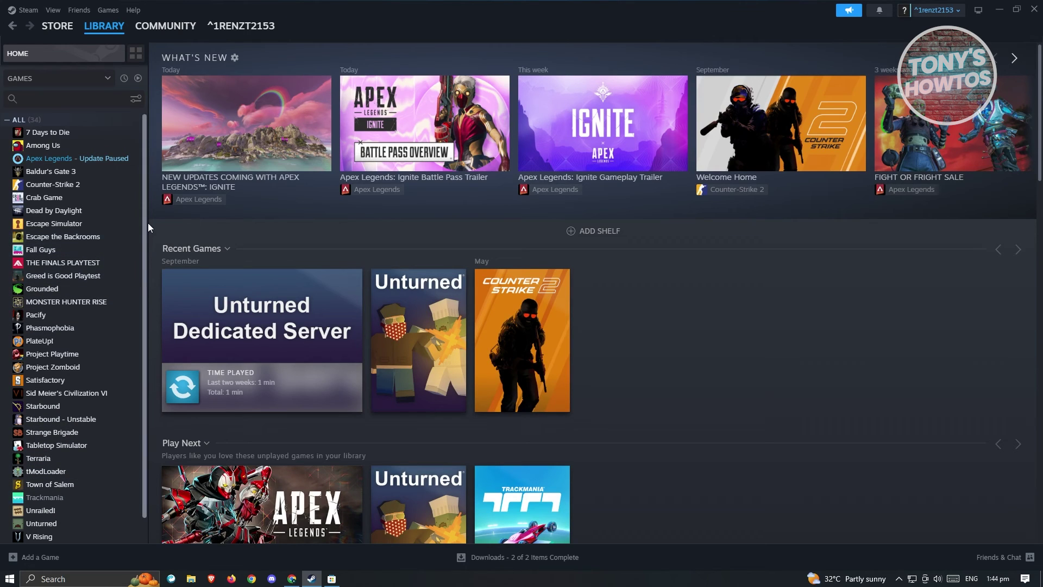
{"action": "left_click", "coordinate": [49, 249]}
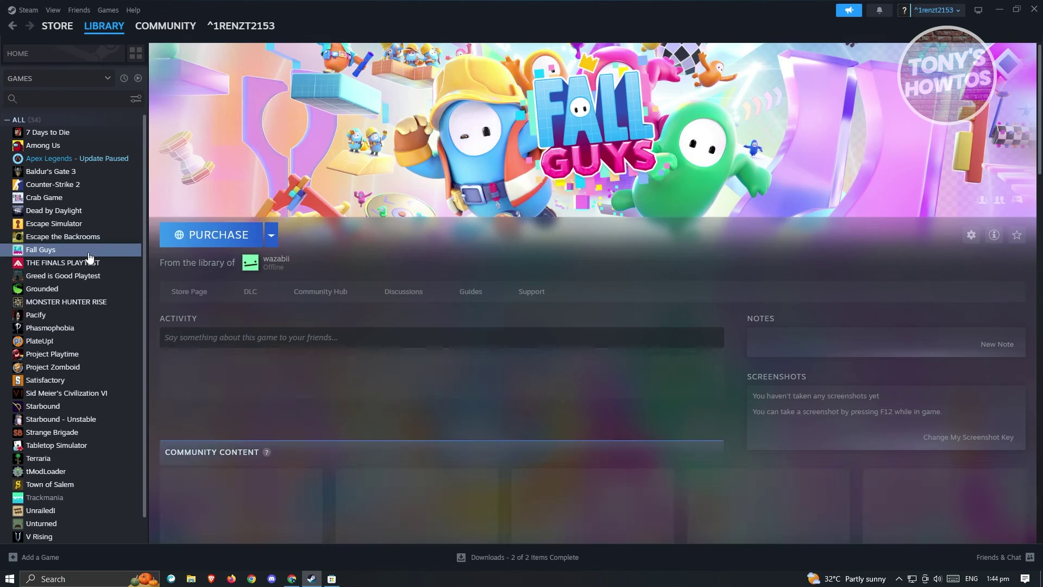
{"action": "left_click", "coordinate": [90, 303]}
{"action": "left_click", "coordinate": [77, 328]}
{"action": "left_click", "coordinate": [81, 380]}
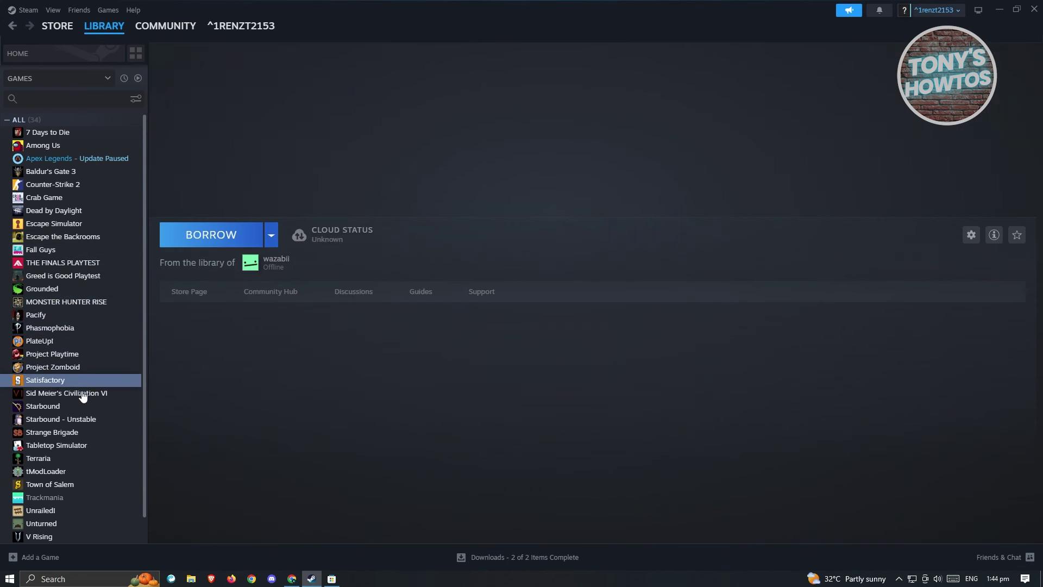
{"action": "left_click", "coordinate": [80, 420]}
{"action": "left_click", "coordinate": [65, 471]}
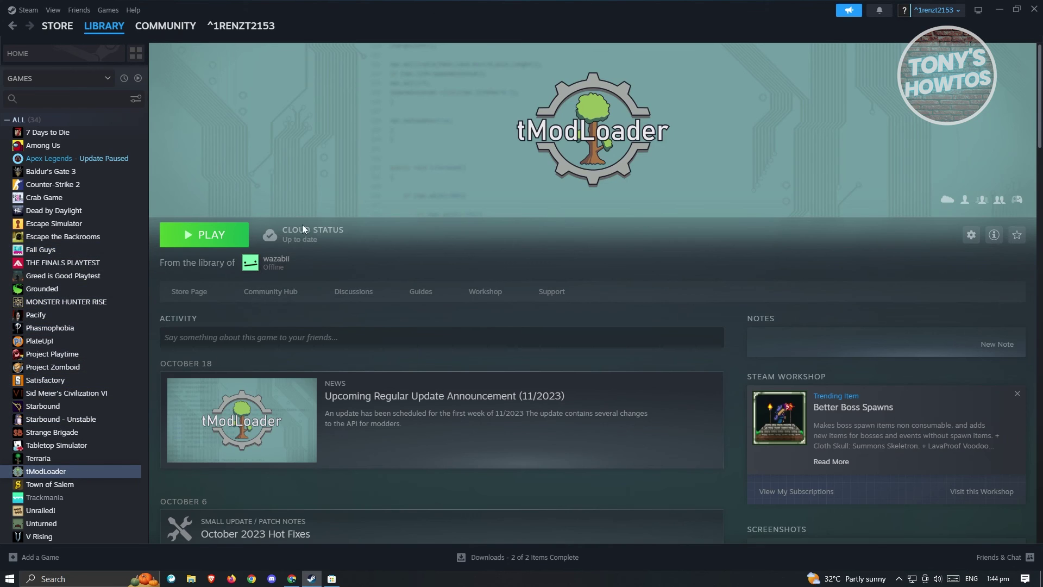